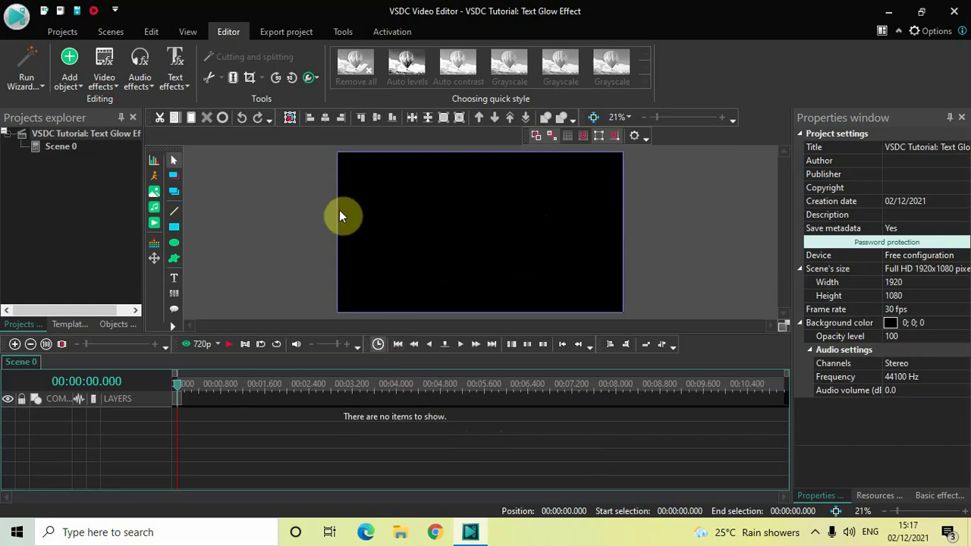
Add a Text object on a new layer, stretched to the full 1920×1080 scene
left_click(67, 80)
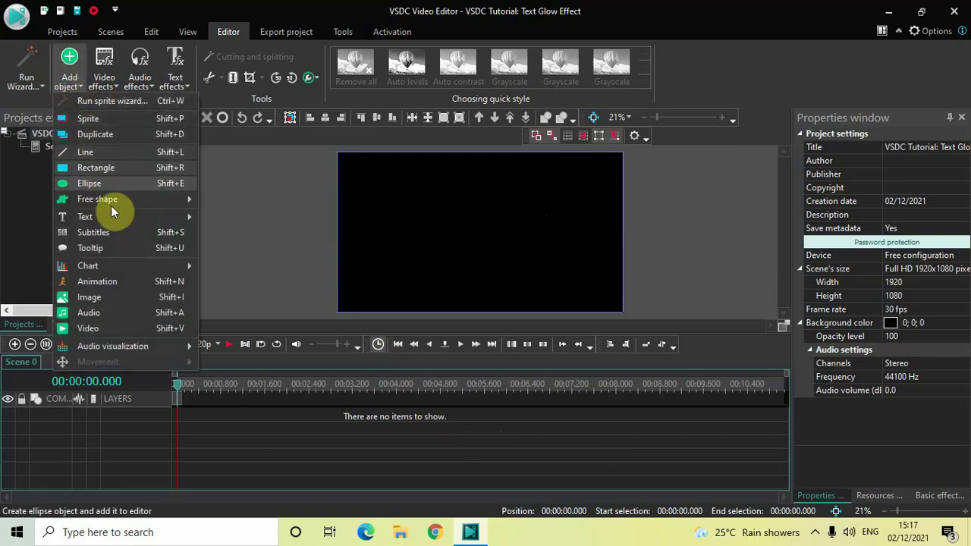
mouse_move(85, 216)
left_click(239, 219)
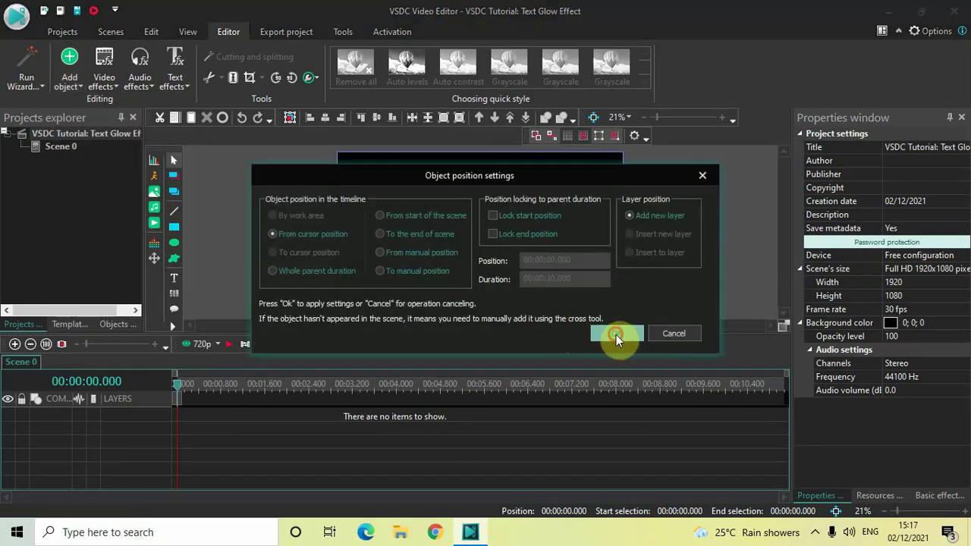
left_click(616, 334)
left_click(362, 176)
left_click_drag(362, 176, 584, 297)
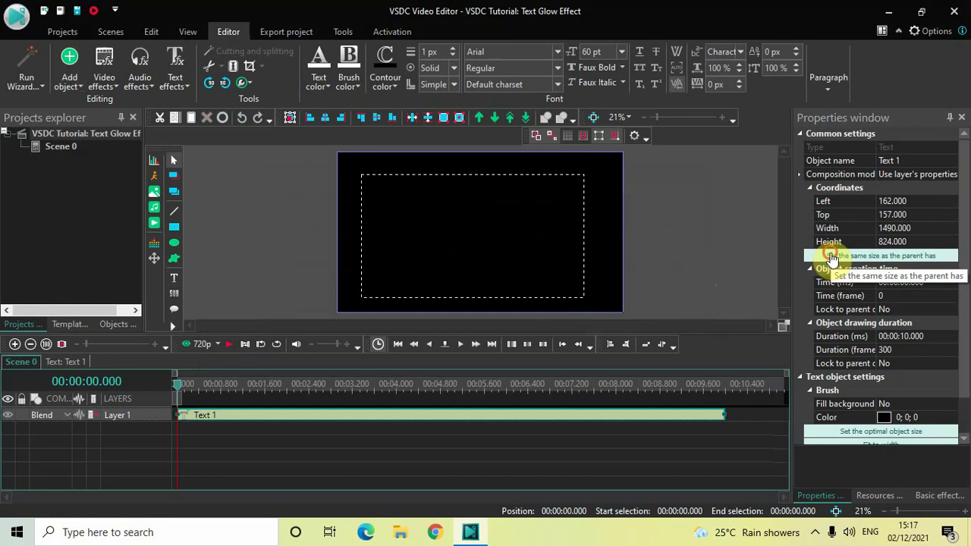
left_click(832, 256)
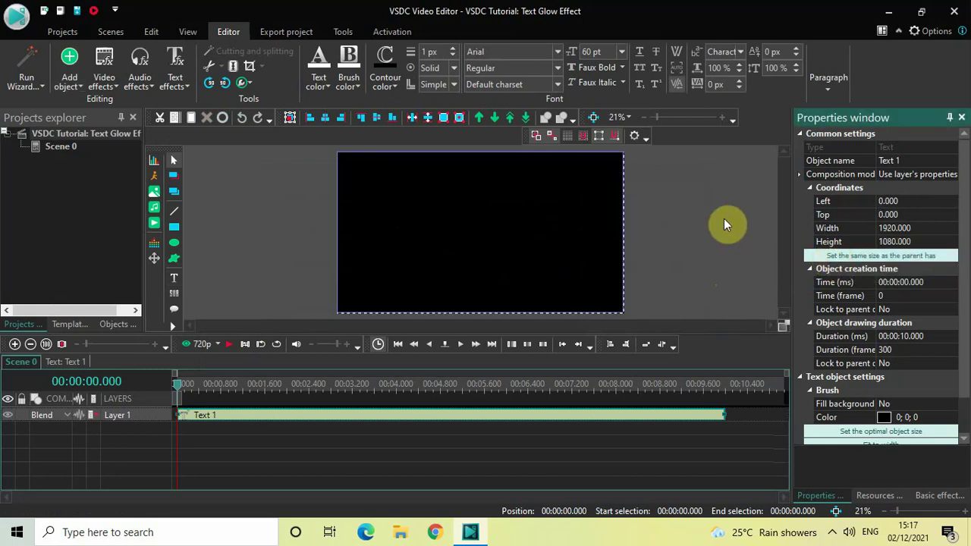
Write GLOW in capital letters in the text object
left_click(508, 176)
key("Caps_Lock")
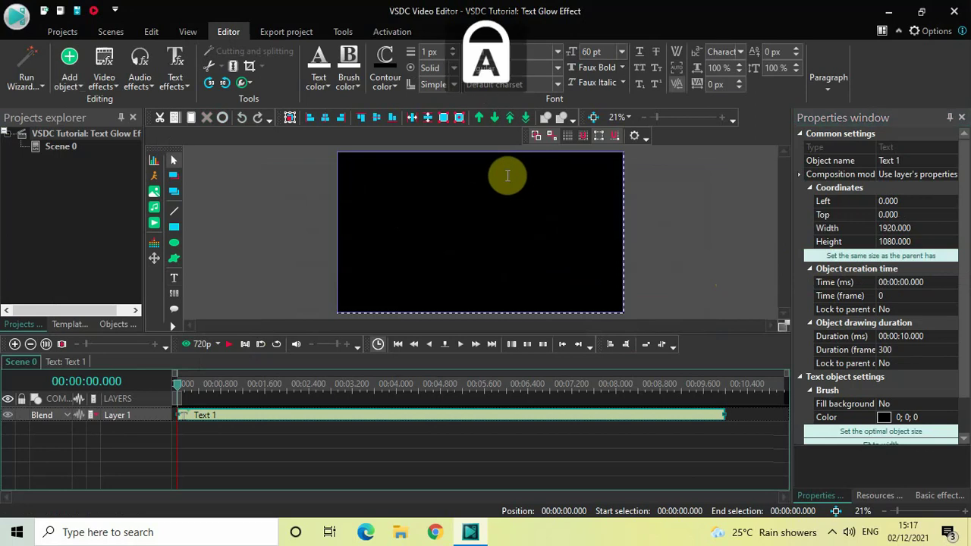
type("GLOW")
Centre GLOW horizontally and vertically using Paragraph alignment
key("ctrl+a")
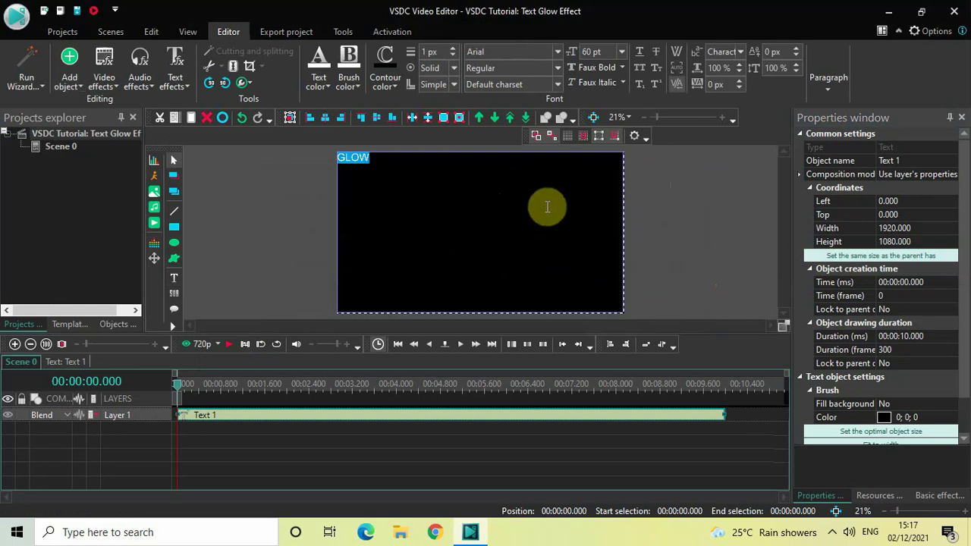
left_click(827, 91)
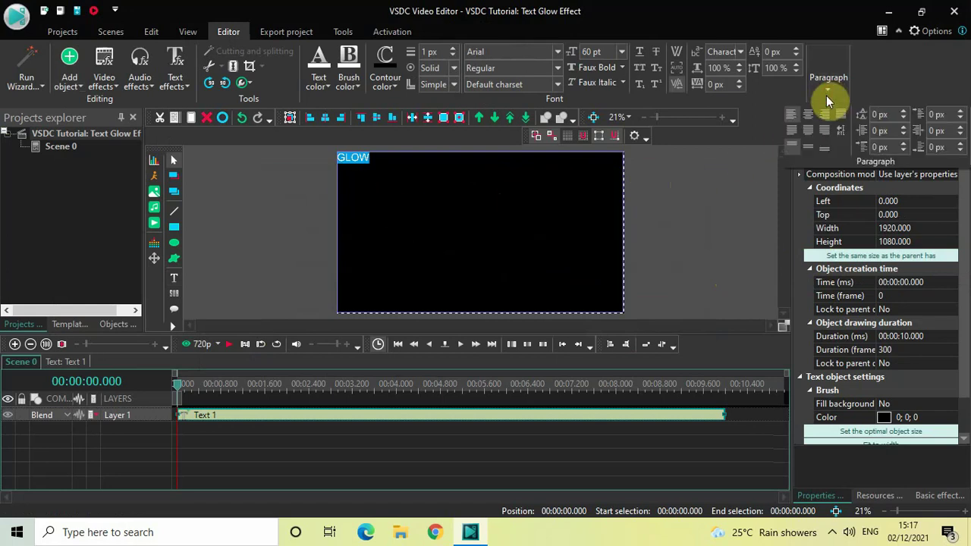
left_click(806, 115)
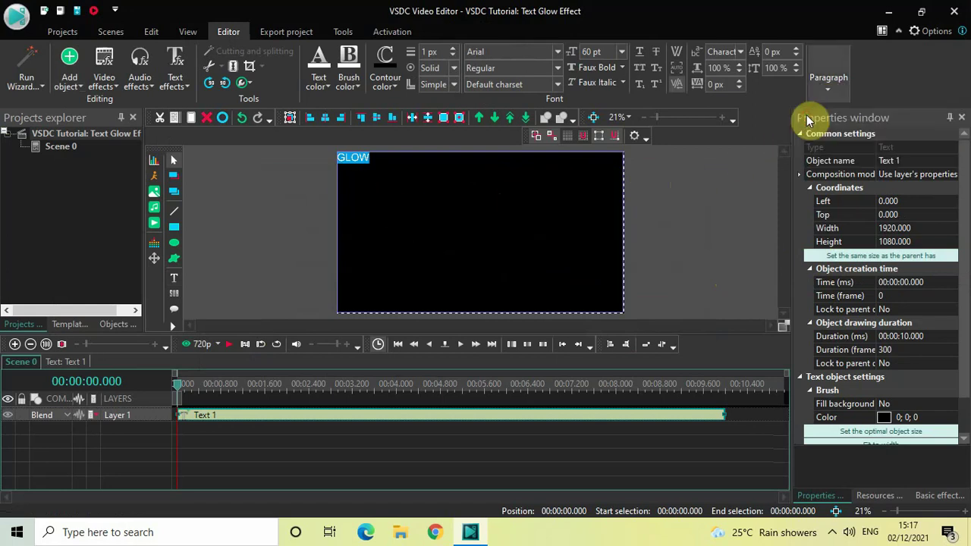
left_click(832, 83)
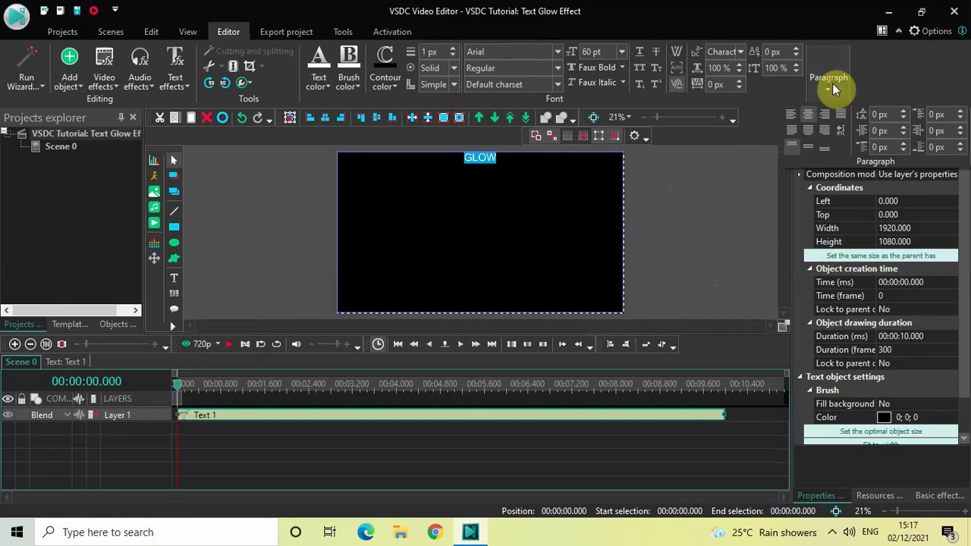
left_click(805, 147)
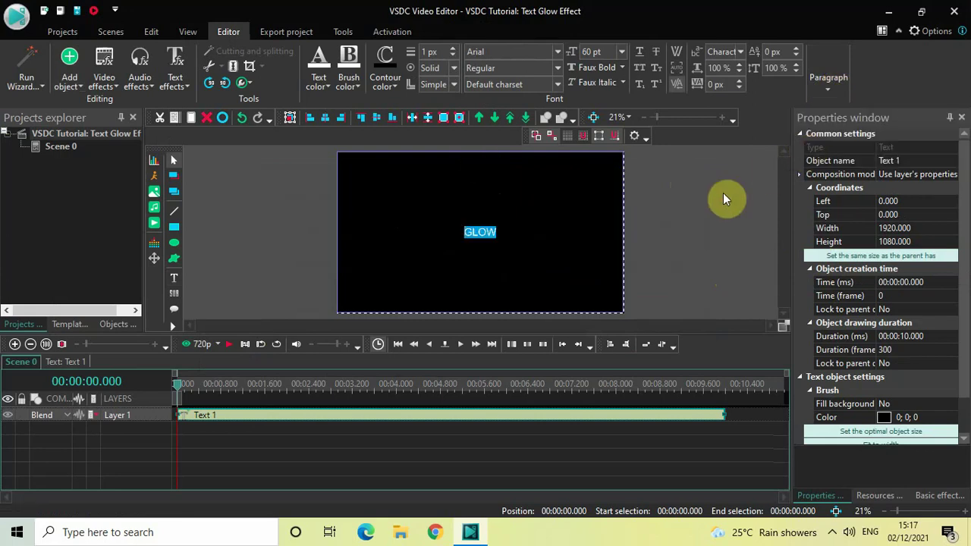
Set GLOW's font face to Montserrat Black
left_click(531, 51)
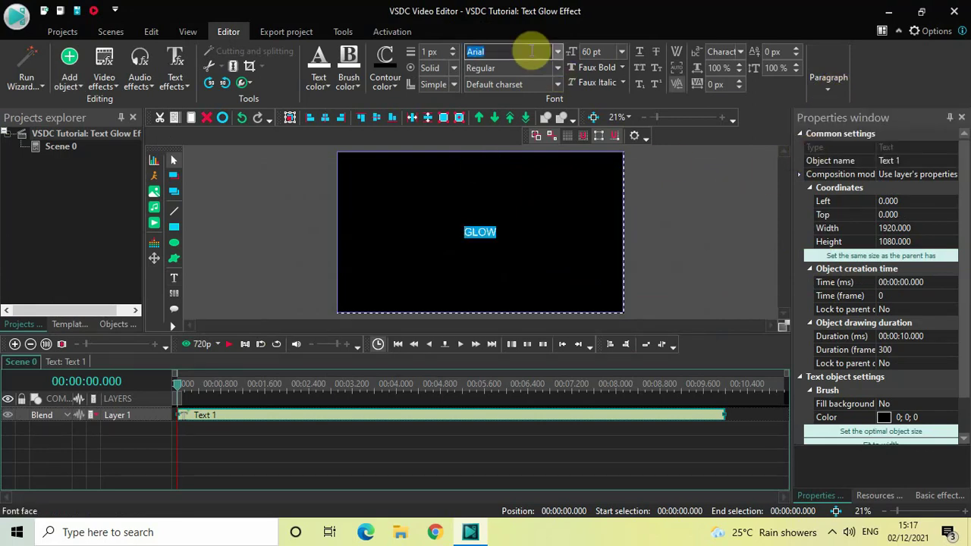
type("Mo")
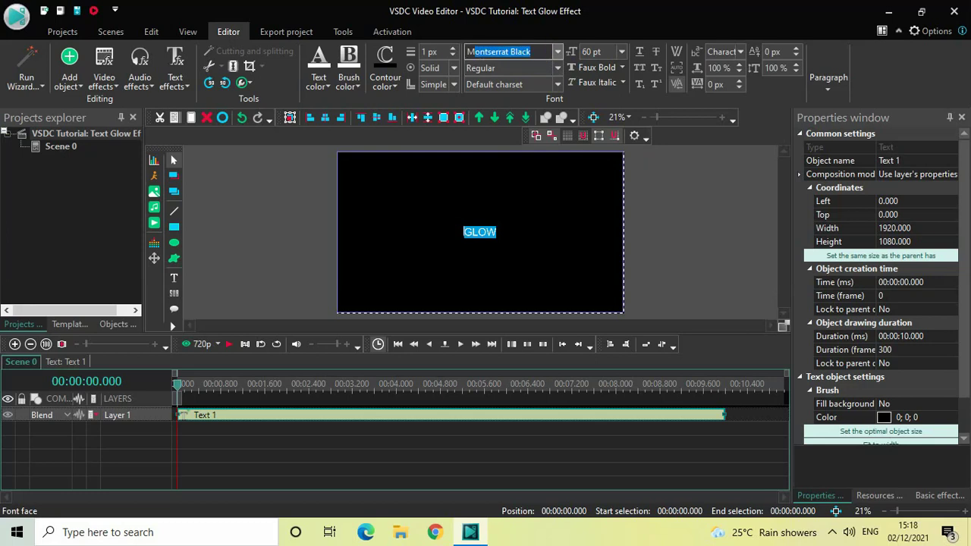
type("nt")
key("Return")
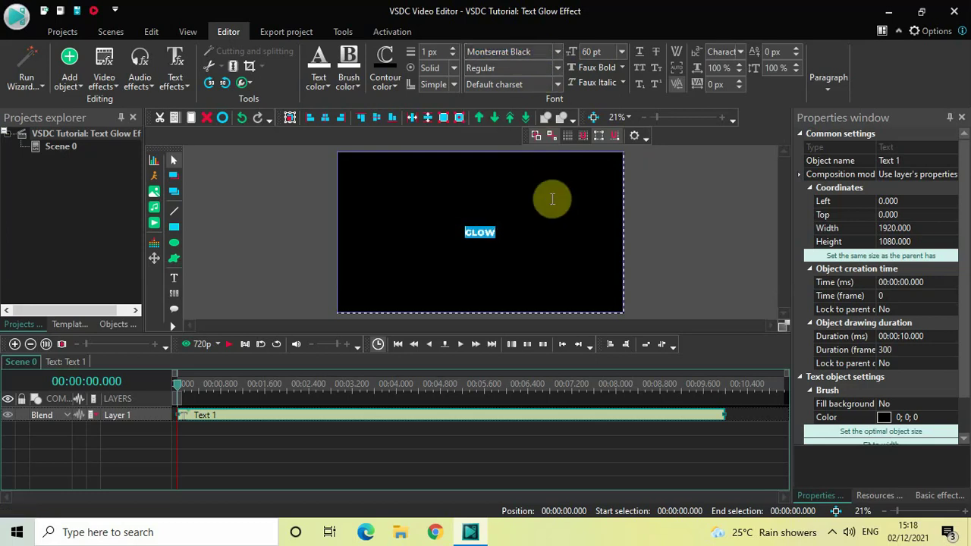
Set GLOW's font size to 450 pt and reselect all the text
left_click(611, 51)
key("BackSpace")
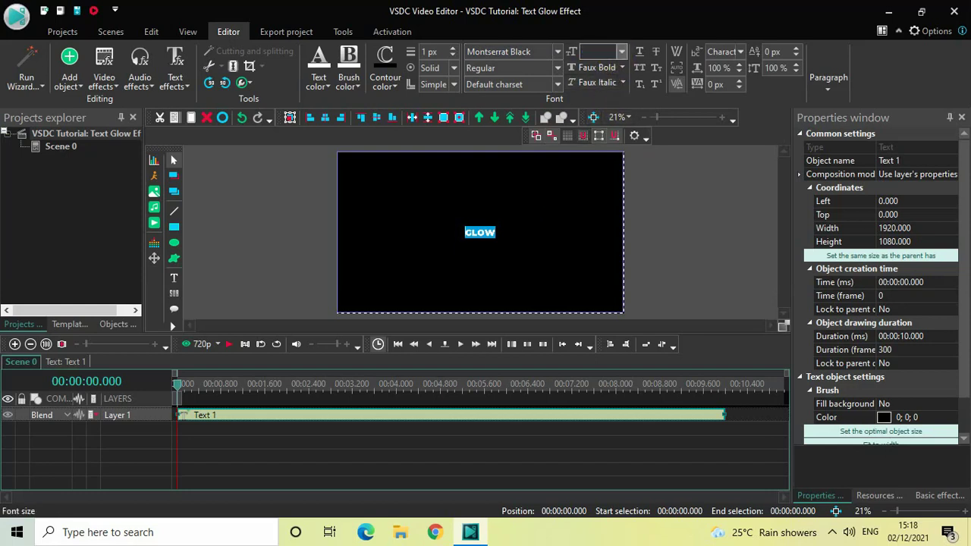
type("450")
key("Return")
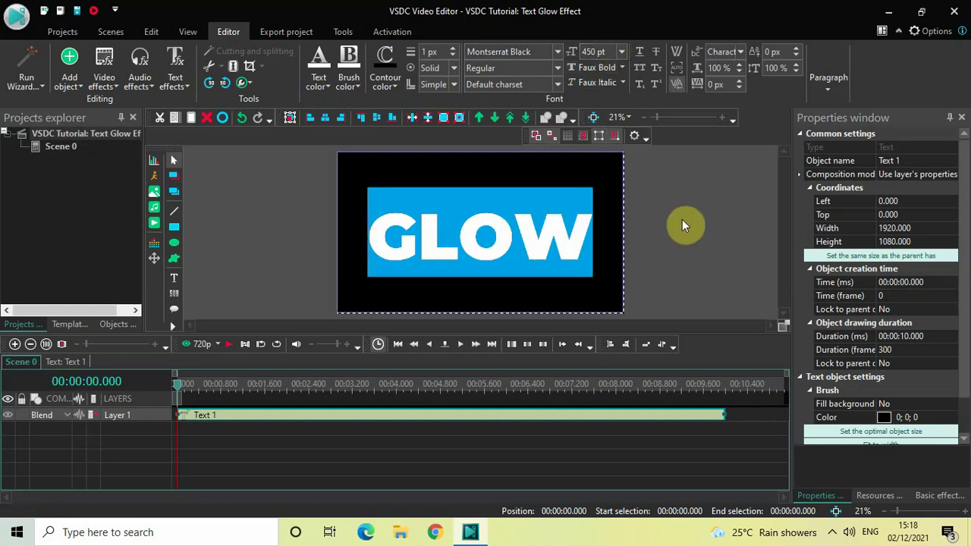
left_click(682, 219)
double_click(591, 239)
left_click(592, 241)
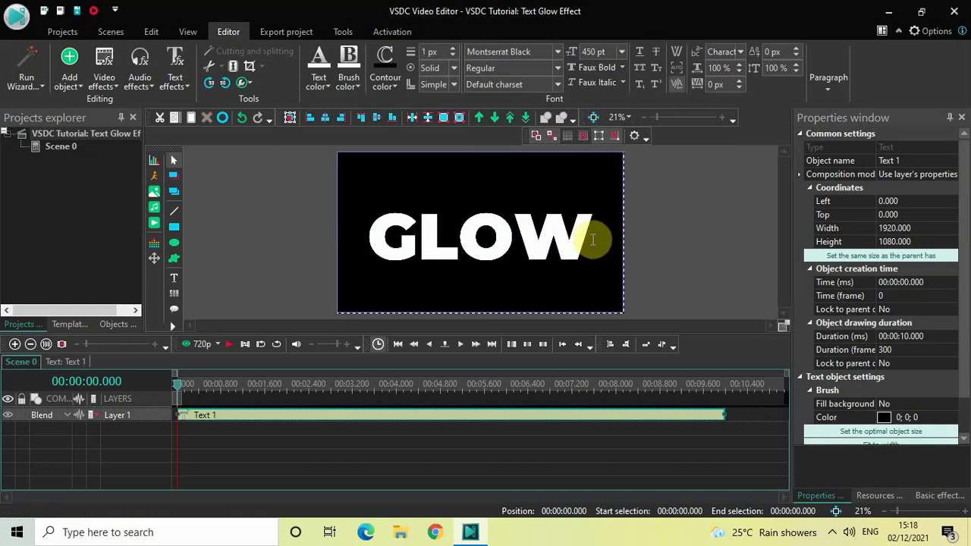
key("ctrl+a")
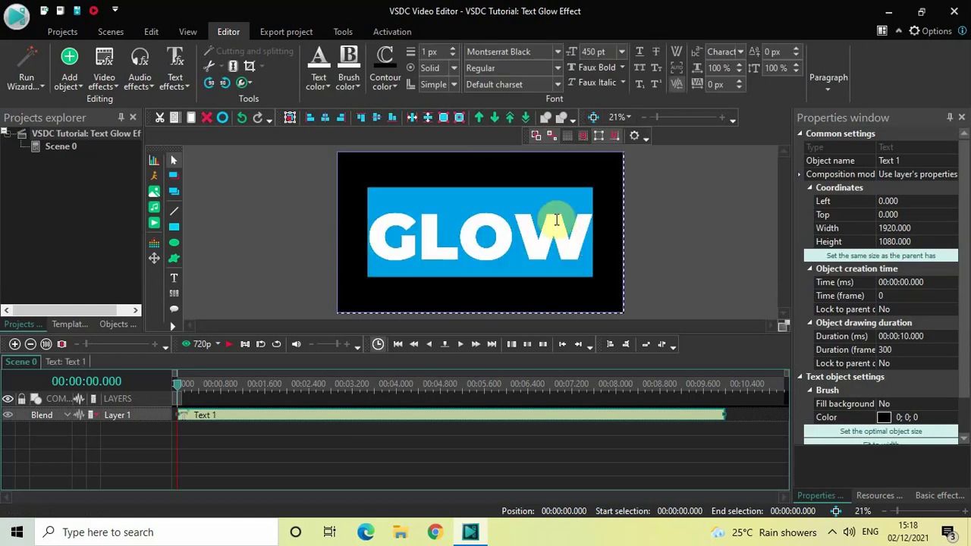
Set GLOW's fill opacity to 0% and give it a white 10 px contour
left_click(318, 85)
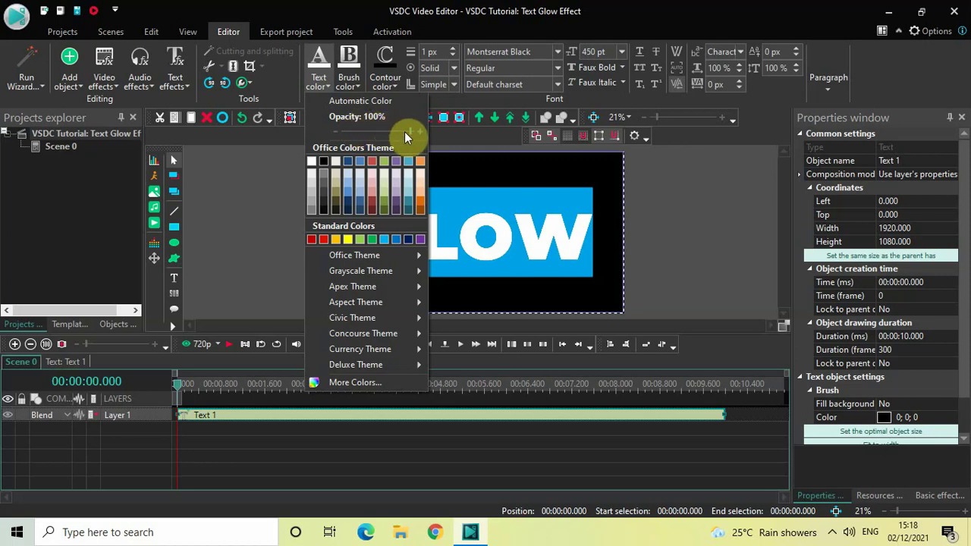
left_click_drag(410, 133, 337, 127)
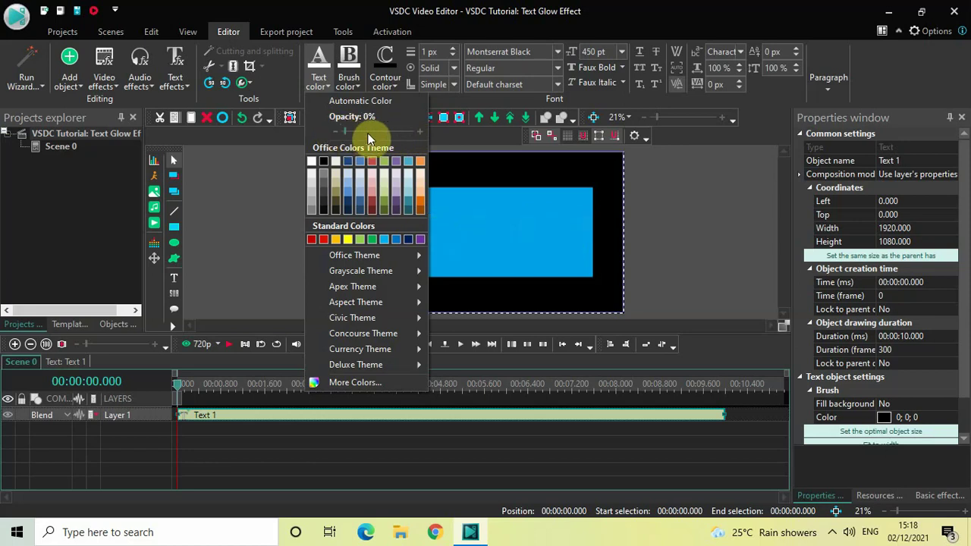
left_click(387, 82)
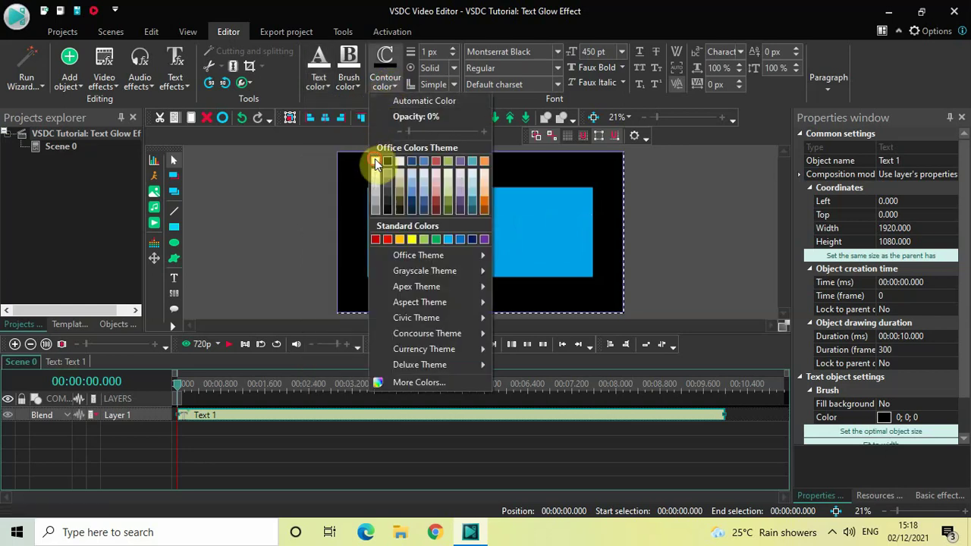
left_click(376, 162)
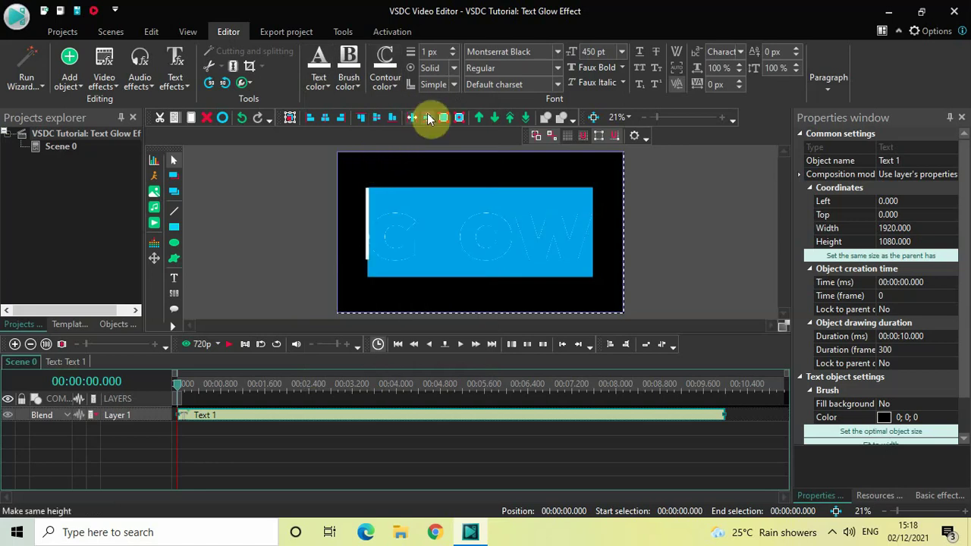
left_click(455, 50)
left_click(454, 50)
left_click(454, 50)
left_click(454, 50)
left_click(455, 50)
left_click(455, 50)
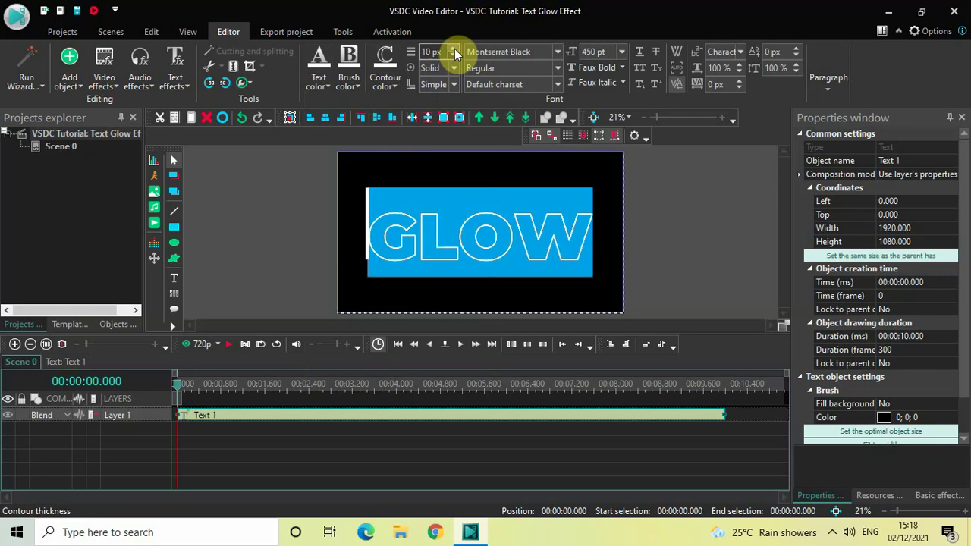
Deselect the text, open the GLOW object's timeline, and show the Nature video effects
left_click(299, 210)
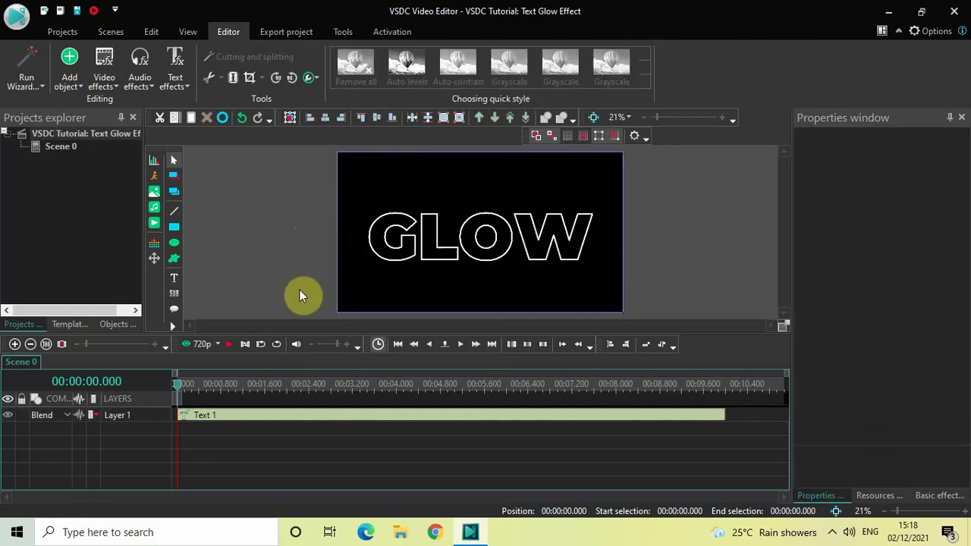
double_click(376, 422)
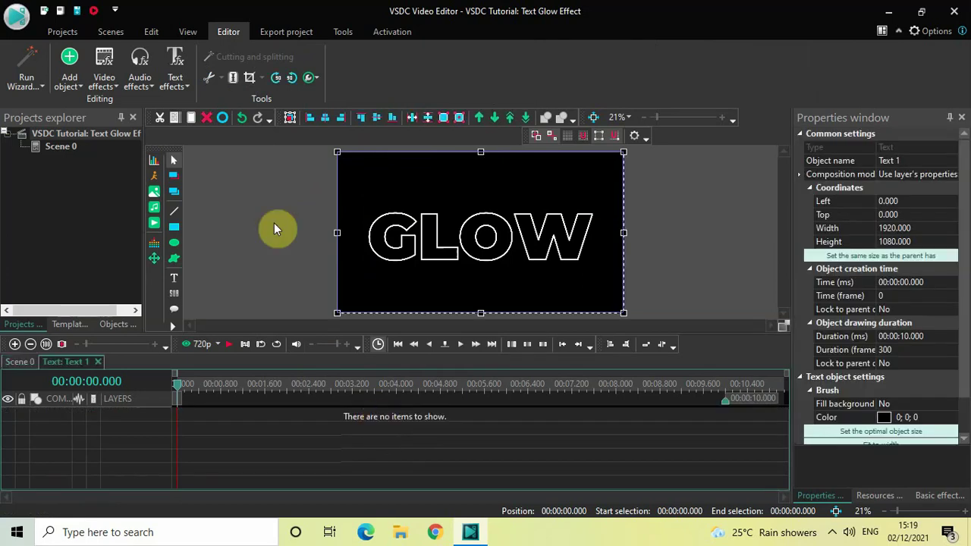
left_click(100, 78)
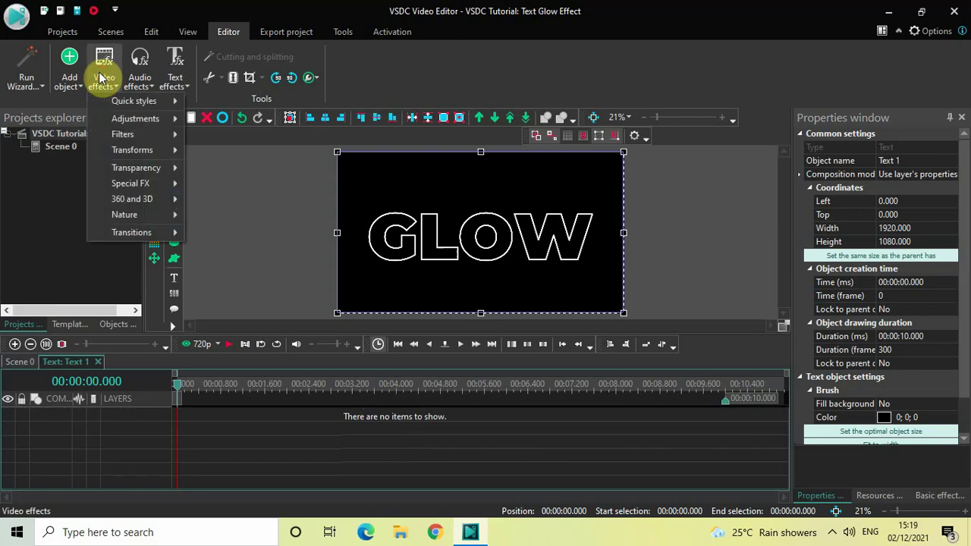
mouse_move(125, 214)
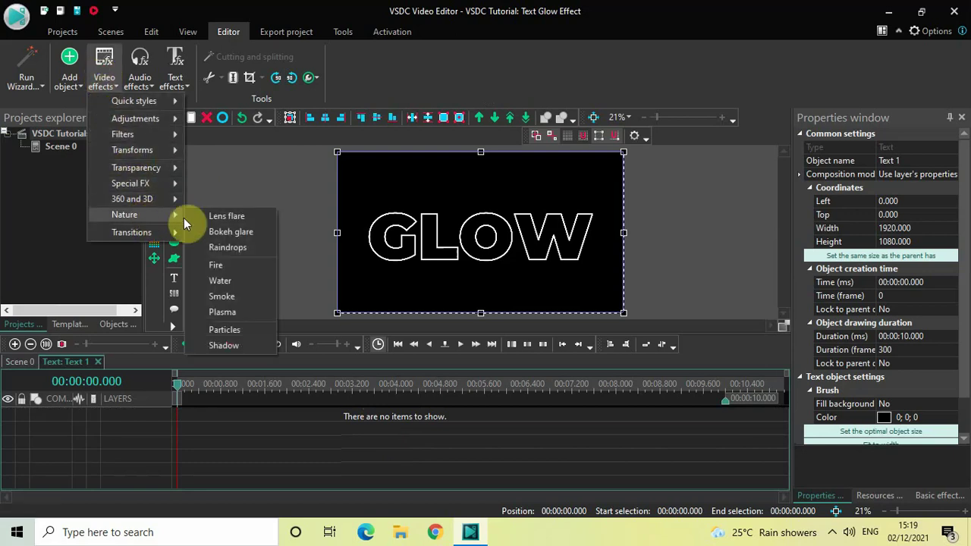
Add a Shadow effect to GLOW with default object position settings
left_click(243, 345)
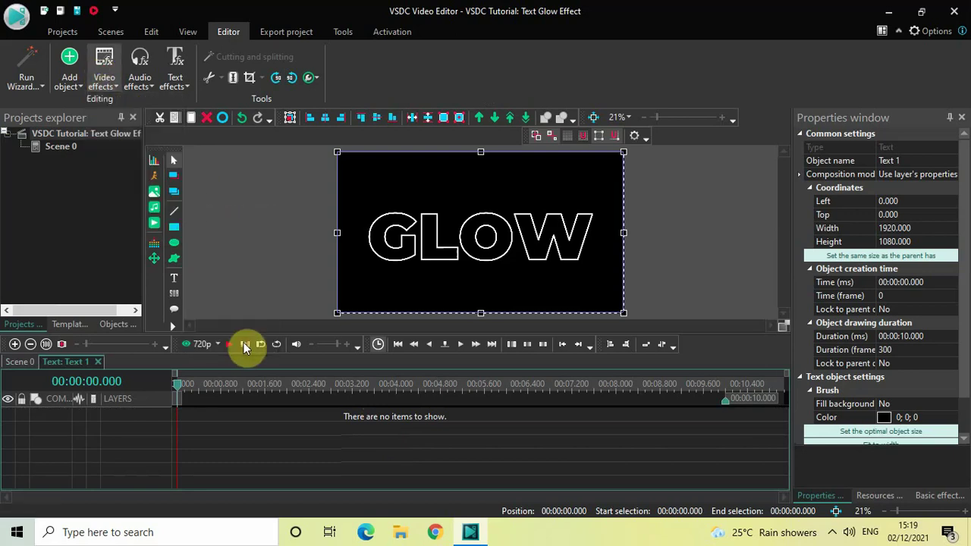
left_click(622, 338)
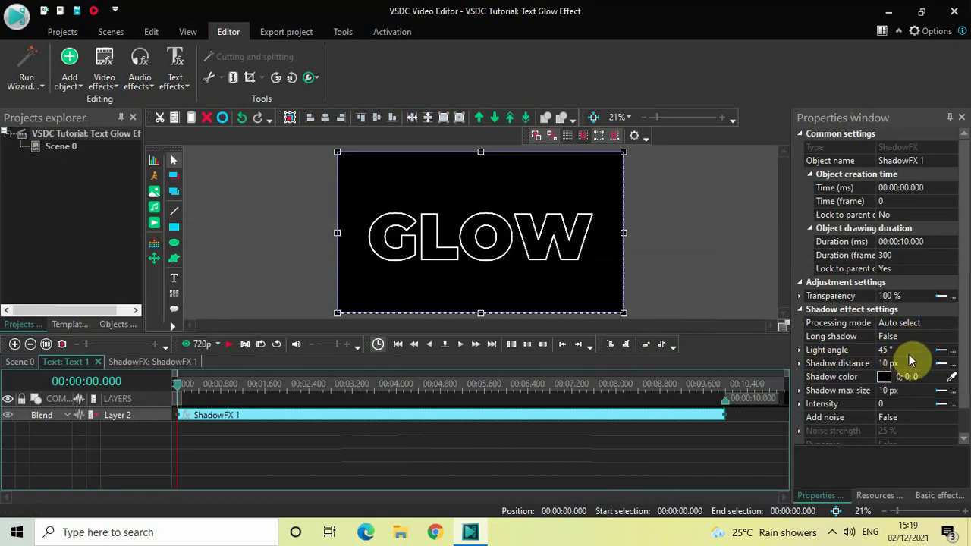
Set the shadow's light angle to 0 and shadow distance to 0 px, then open its colour picker
left_click(908, 355)
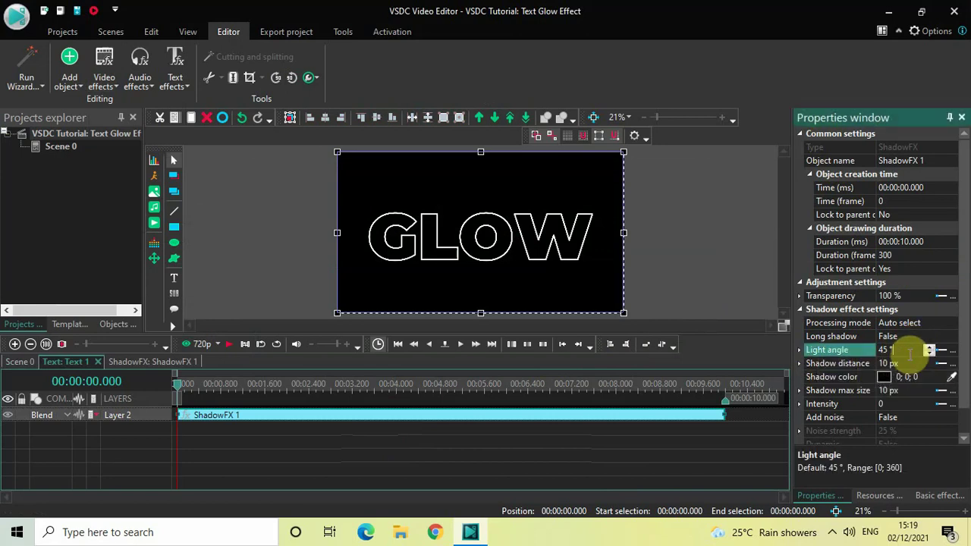
key("ctrl+a")
key("BackSpace")
type("0")
key("Return")
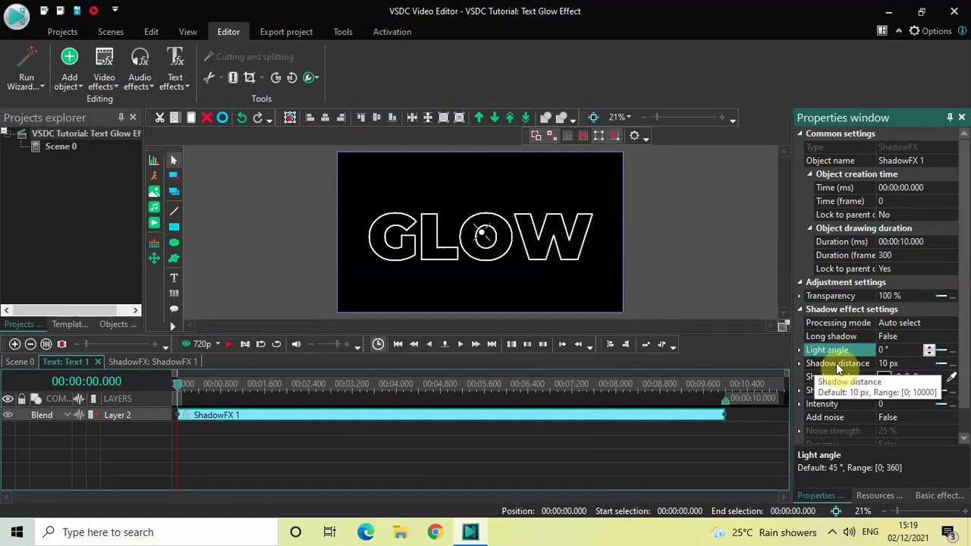
left_click(911, 366)
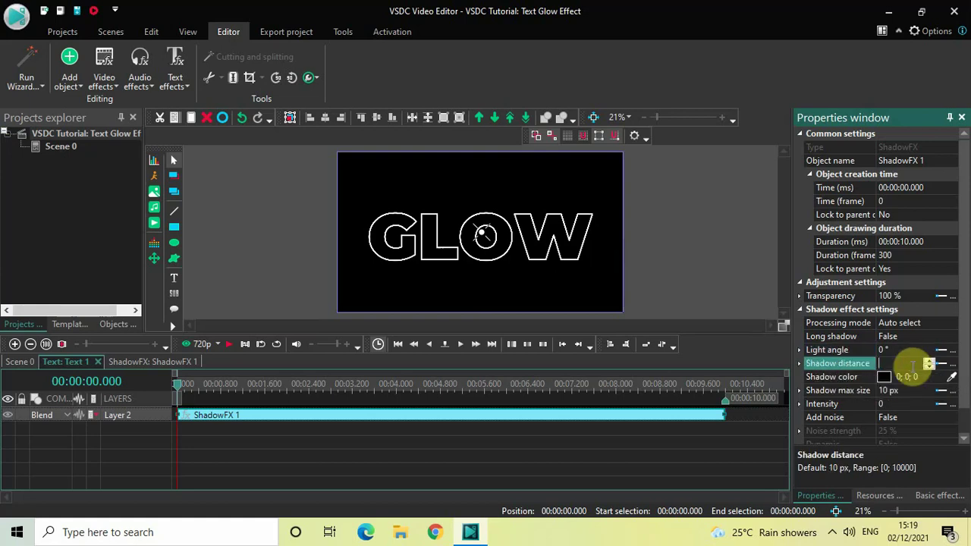
type("0")
key("Return")
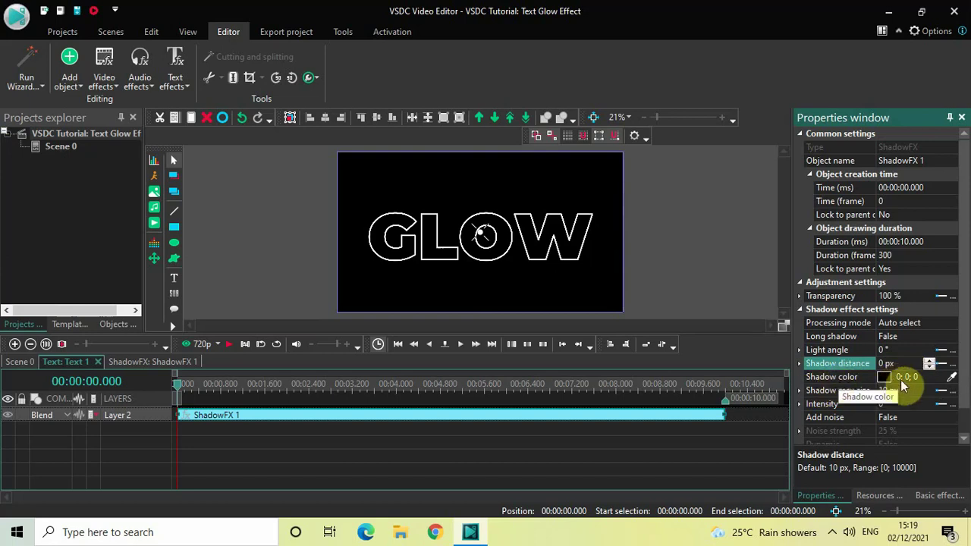
left_click(941, 385)
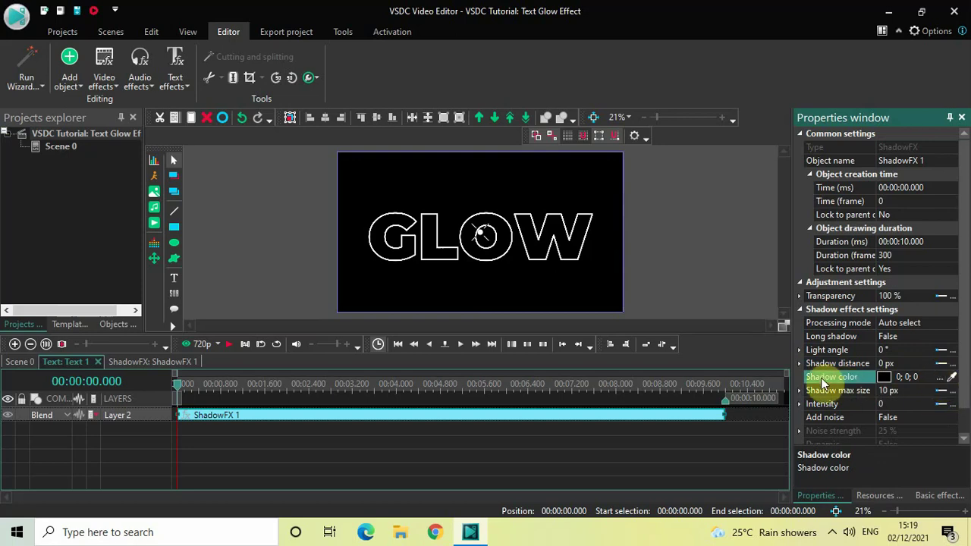
left_click(940, 380)
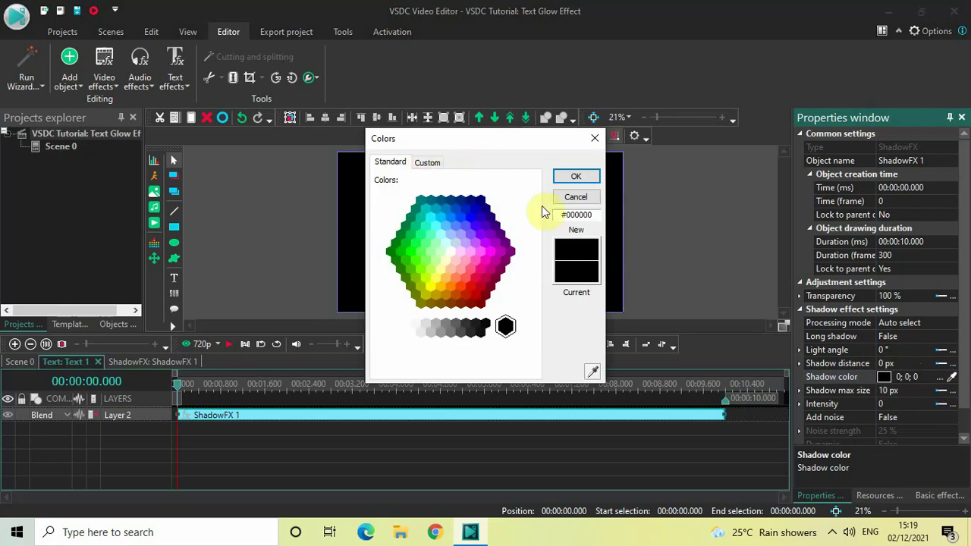
Set the shadow colour to red hex #FC3333 (252;51;51)
left_click(594, 216)
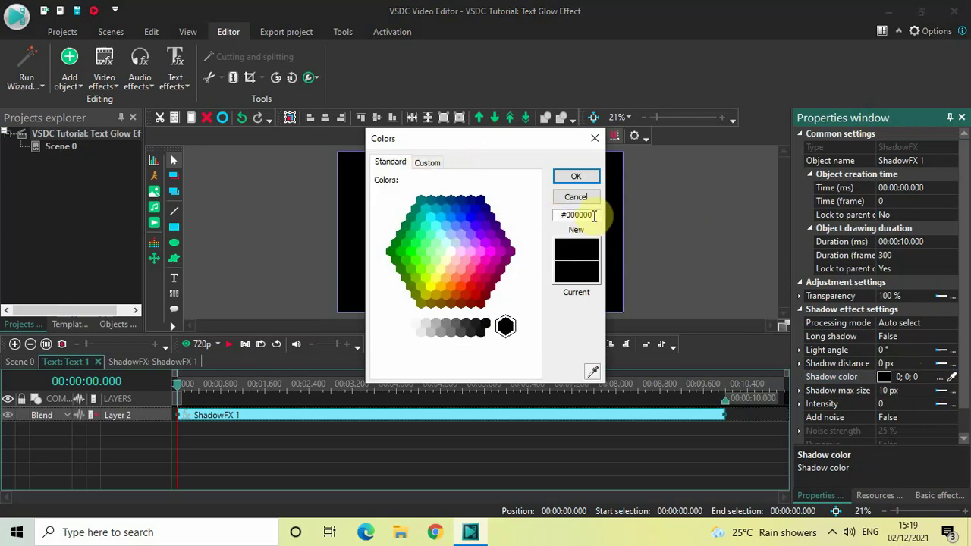
key("BackSpace")
key("BackSpace")
key("BackSpace")
key("BackSpace")
key("BackSpace")
key("BackSpace")
type("FC3")
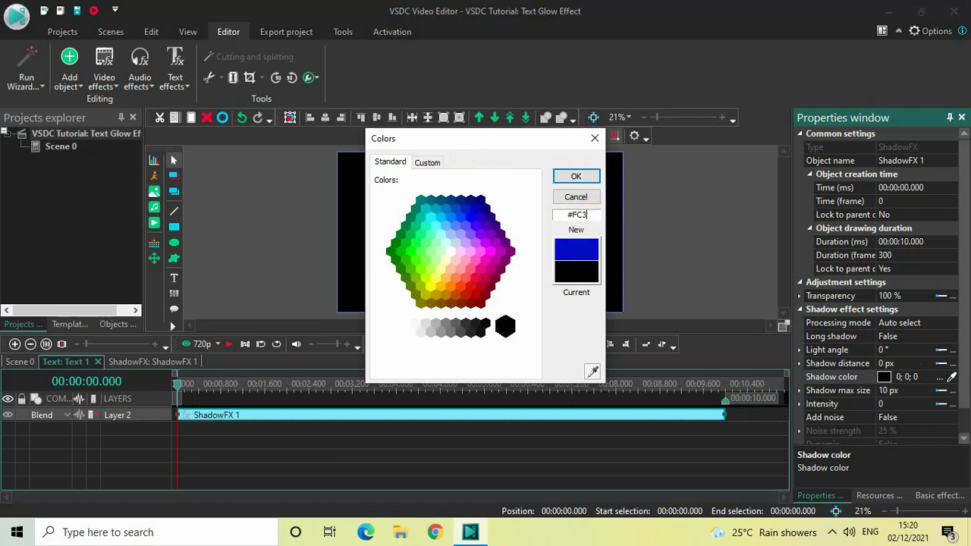
type("333")
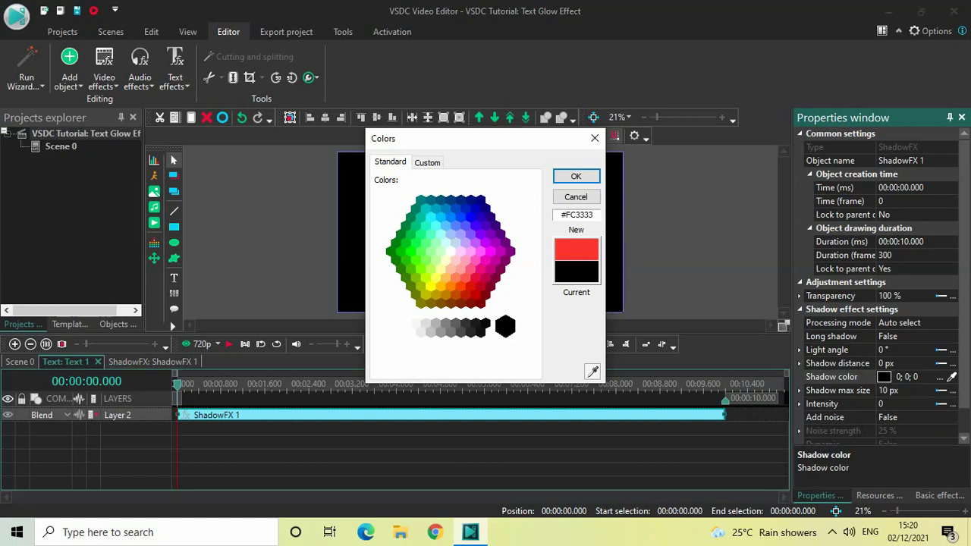
left_click(573, 176)
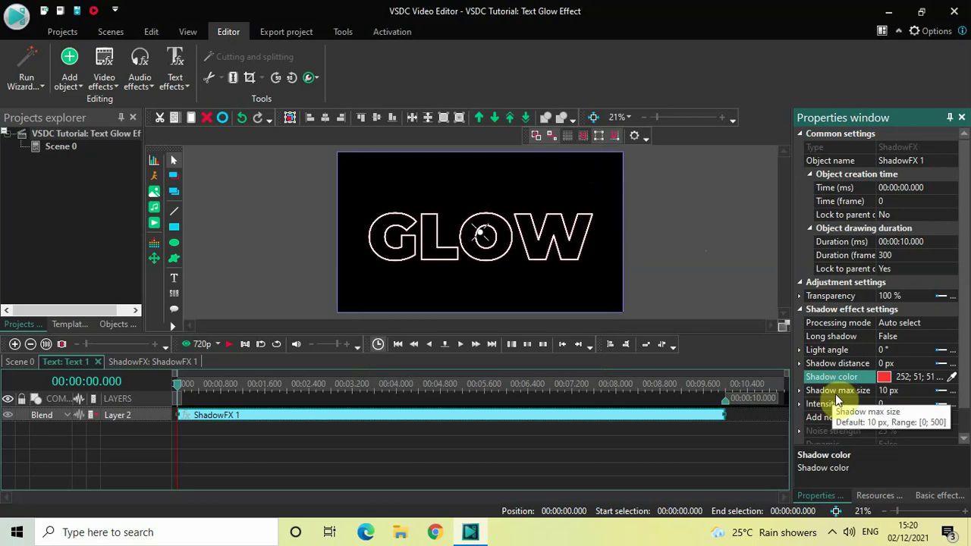
Set shadow max size to 50 px and intensity to 100, then close the ShadowFX 1 timeline
left_click(910, 392)
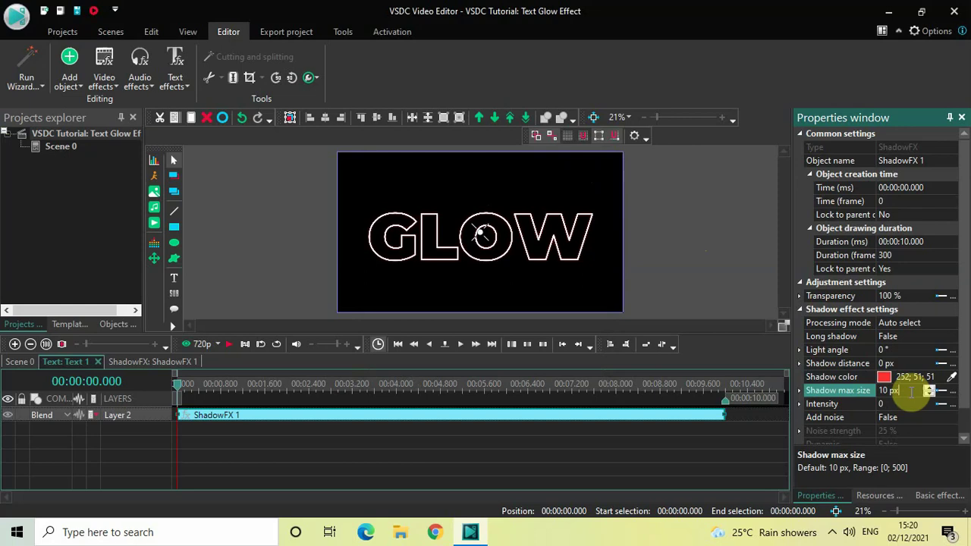
type("5")
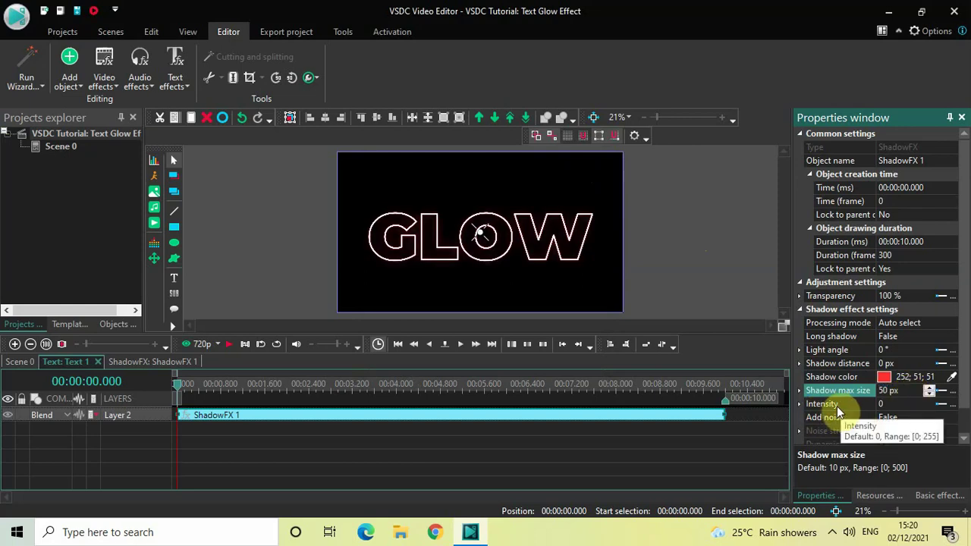
left_click(899, 407)
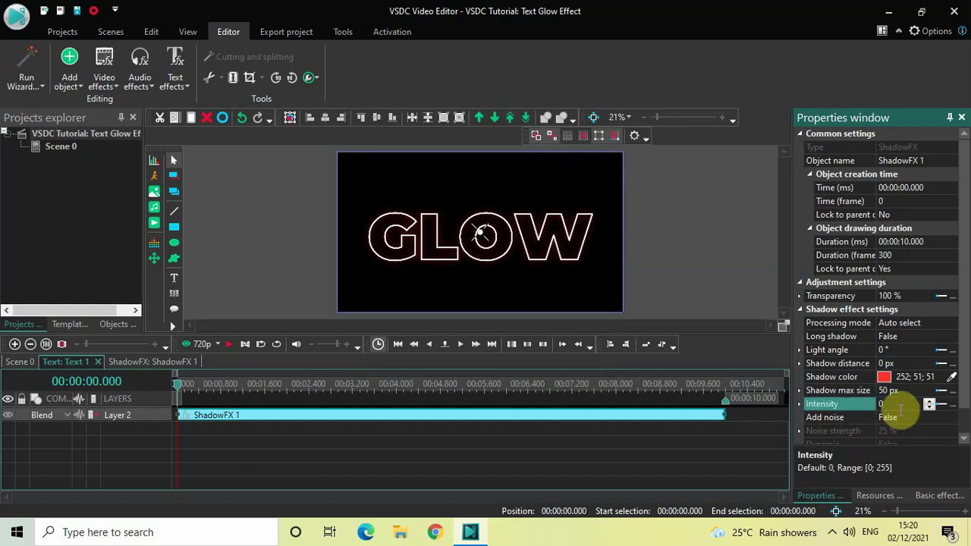
type("100")
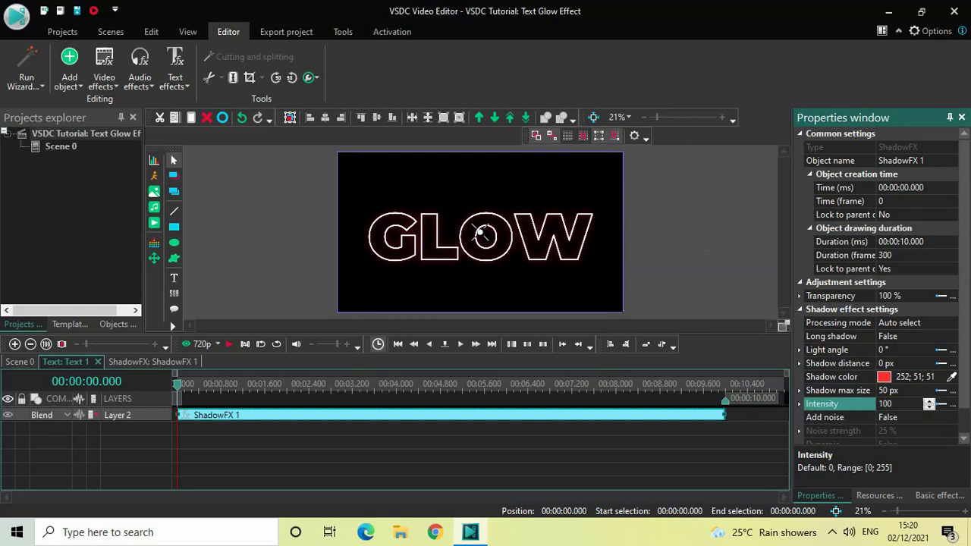
key("Return")
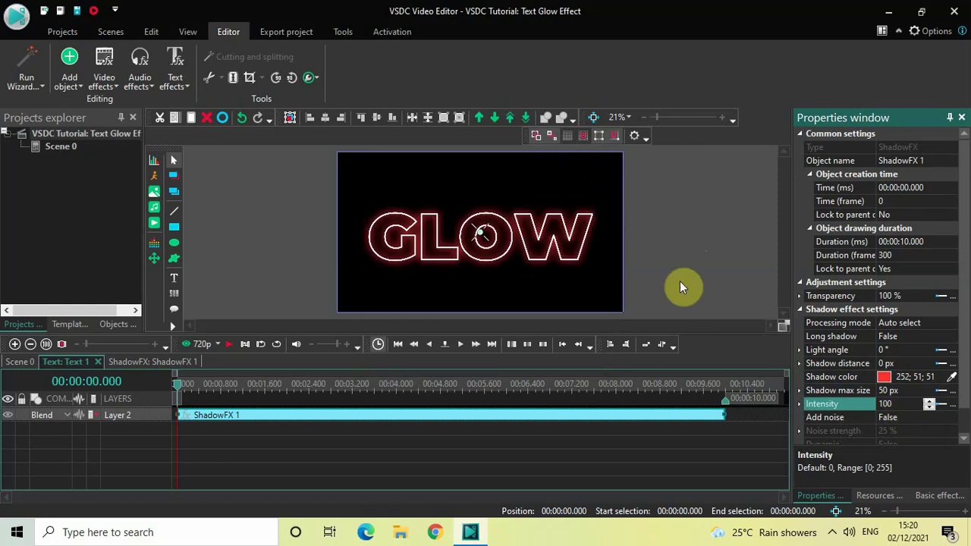
left_click(681, 279)
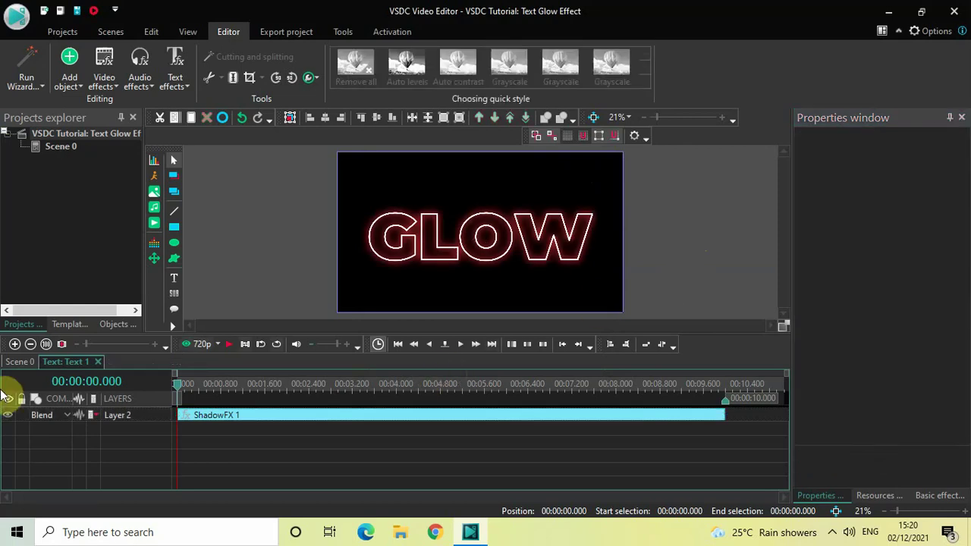
Trim ShadowFX 1 to start at about 0.633 s and preview the delayed glow
left_click(20, 363)
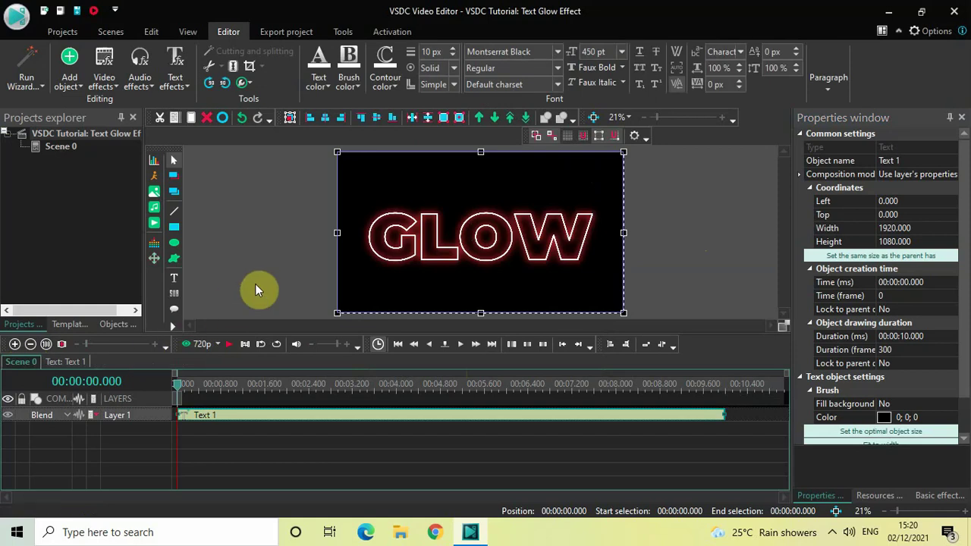
left_click(288, 413)
double_click(287, 413)
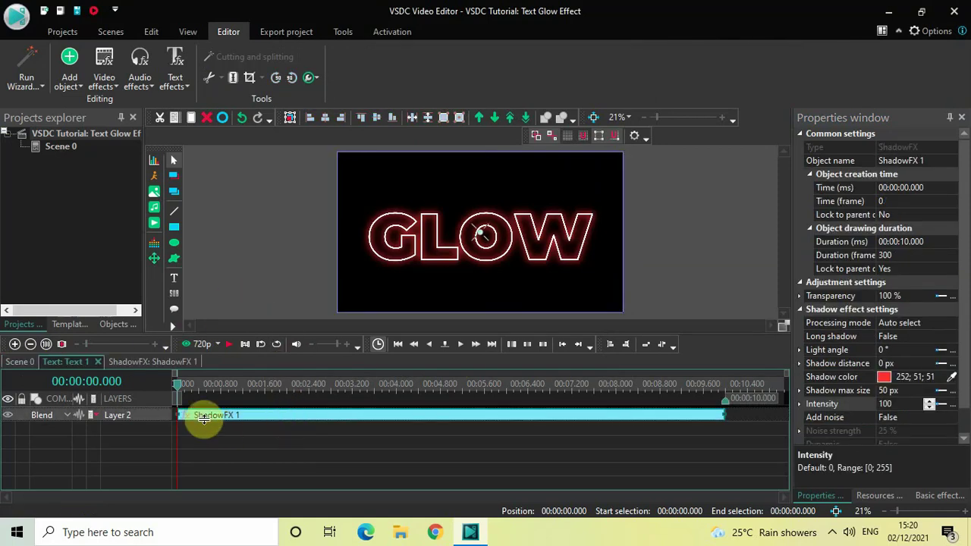
left_click_drag(179, 415, 212, 415)
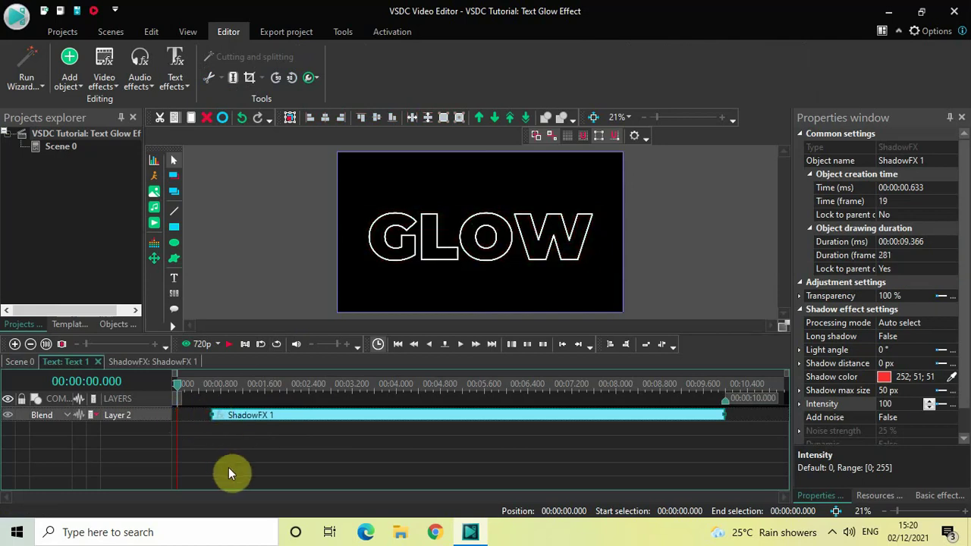
key("space")
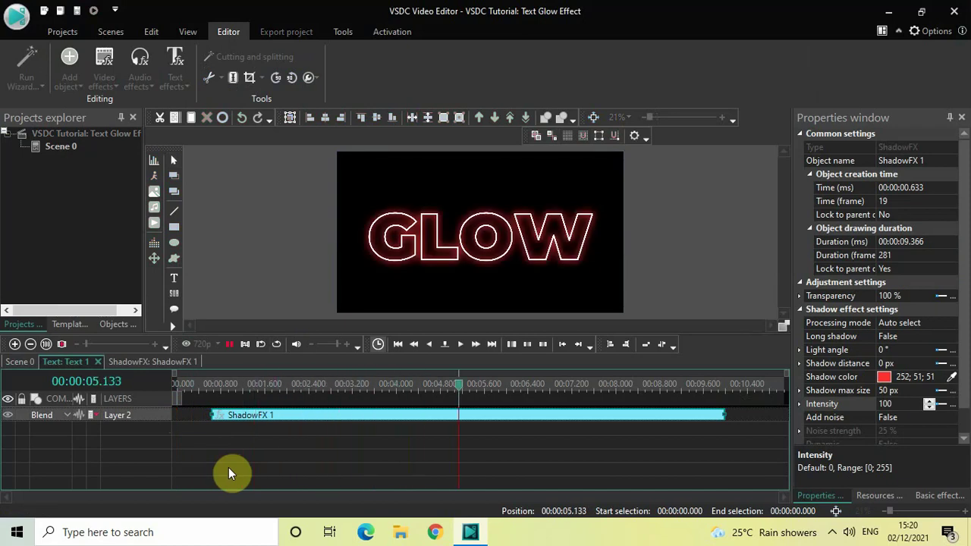
key("space")
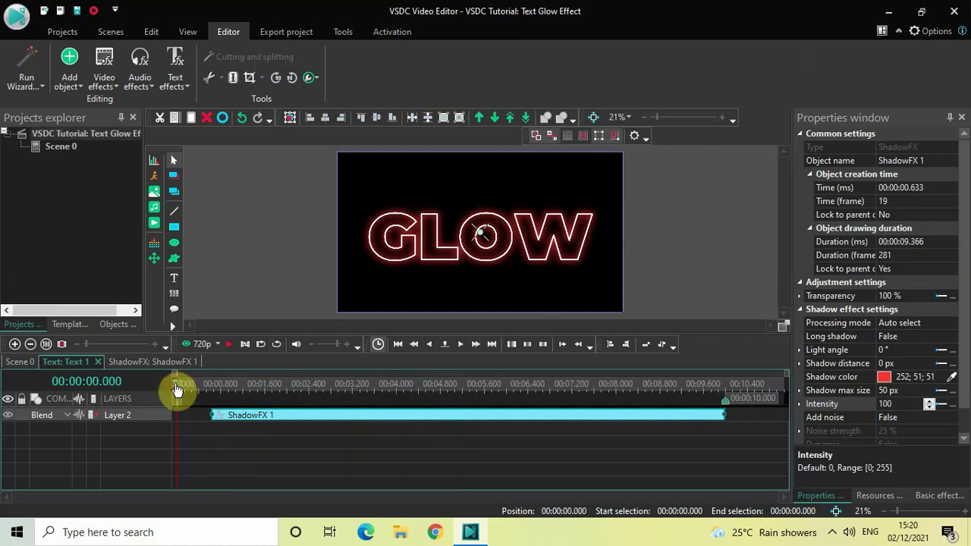
Rewind the current timeline and briefly preview the glowing GLOW title from the start
left_click(176, 384)
key("space")
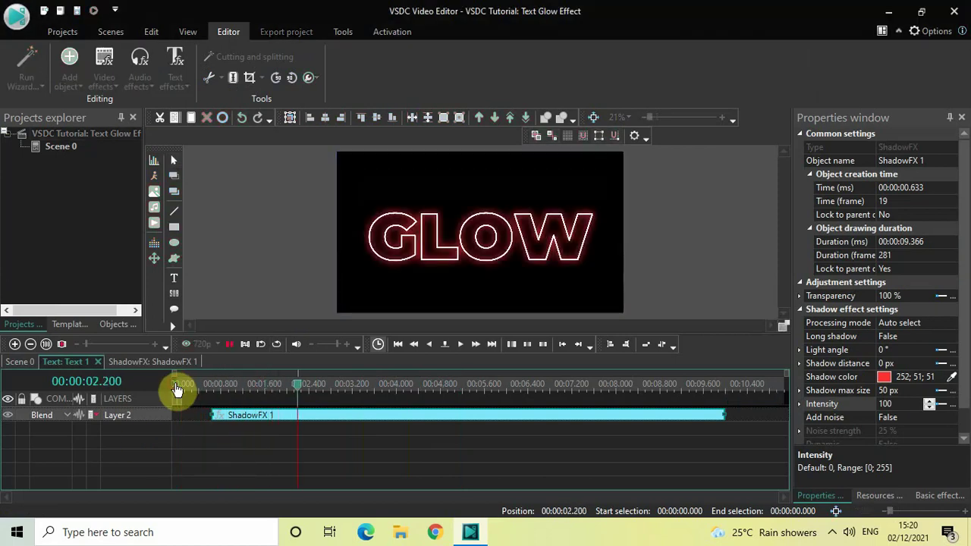
key("space")
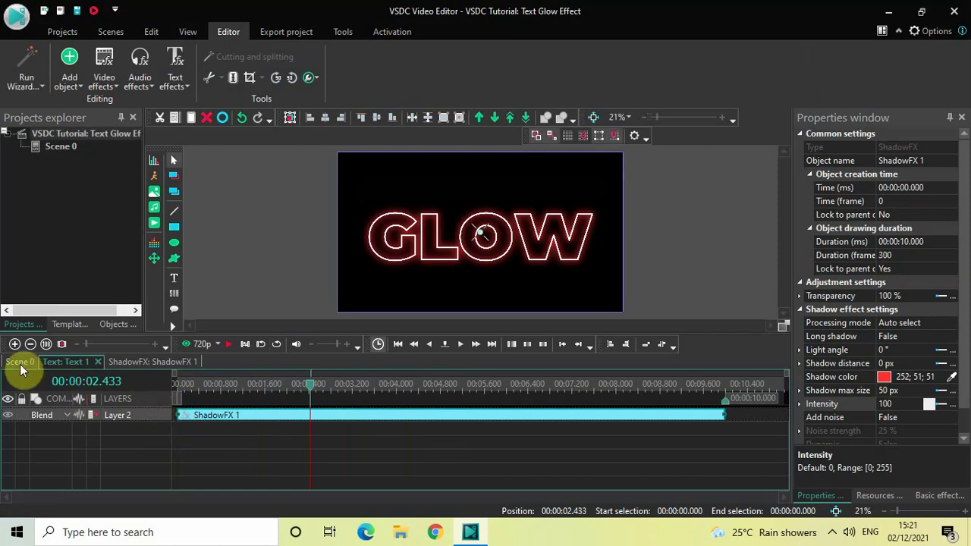
Switch to the Scene 0 timeline and play the whole scene from 0 s
left_click(20, 363)
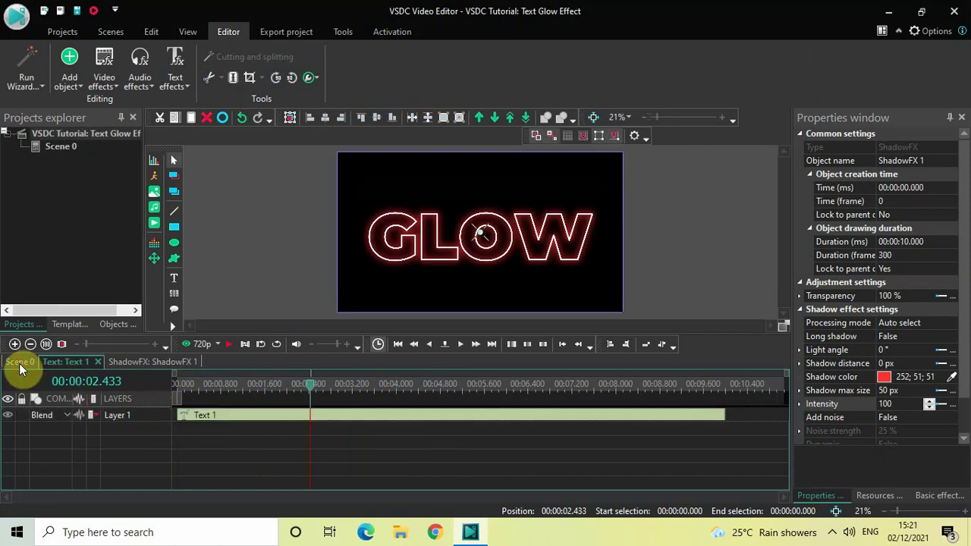
left_click(176, 384)
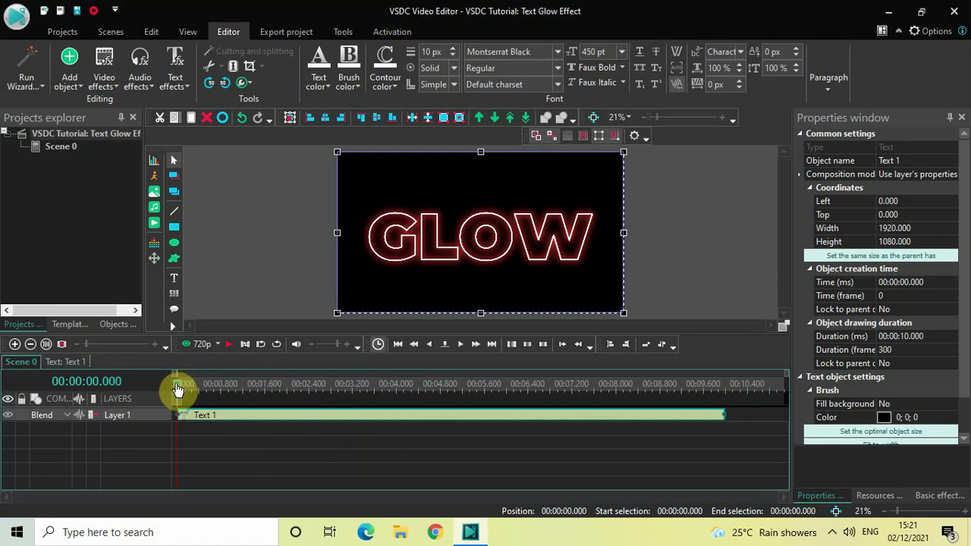
key("space")
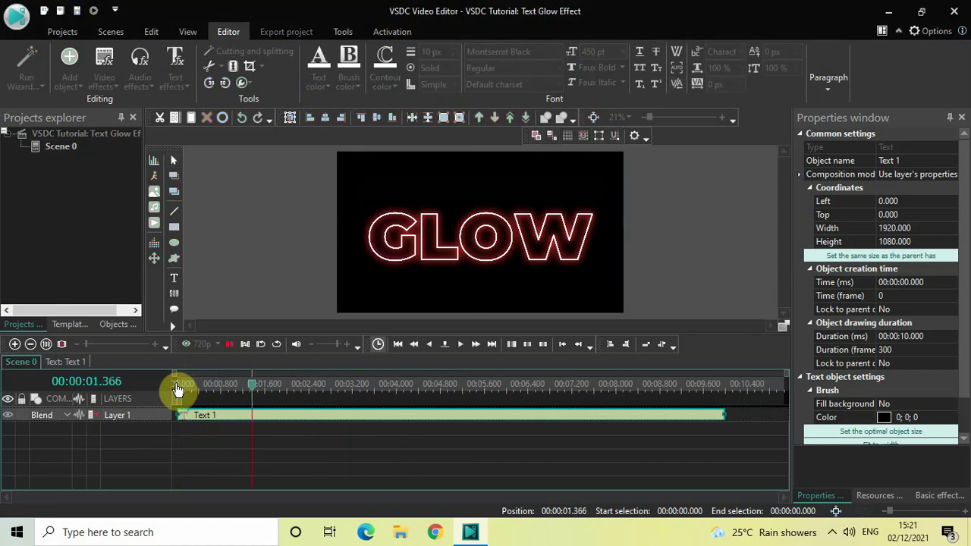
key("space")
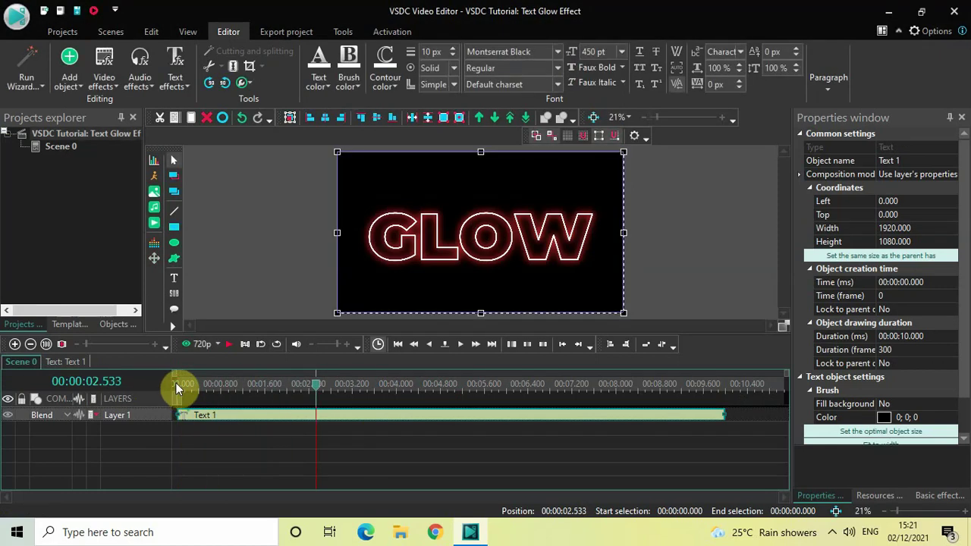